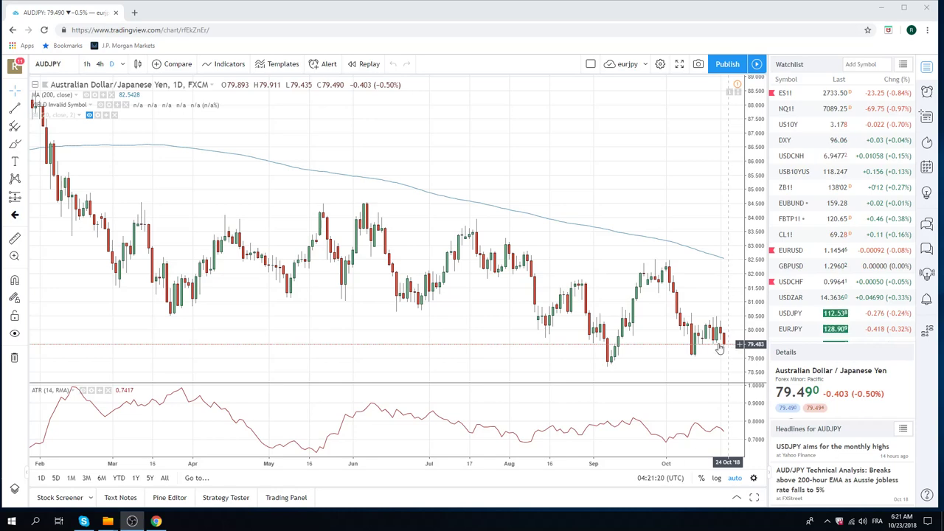
Zoom out the AUDJPY daily chart so it spans April through late October
{"action": "scroll", "coordinate": [629, 308], "scroll_direction": "down", "scroll_amount": 2}
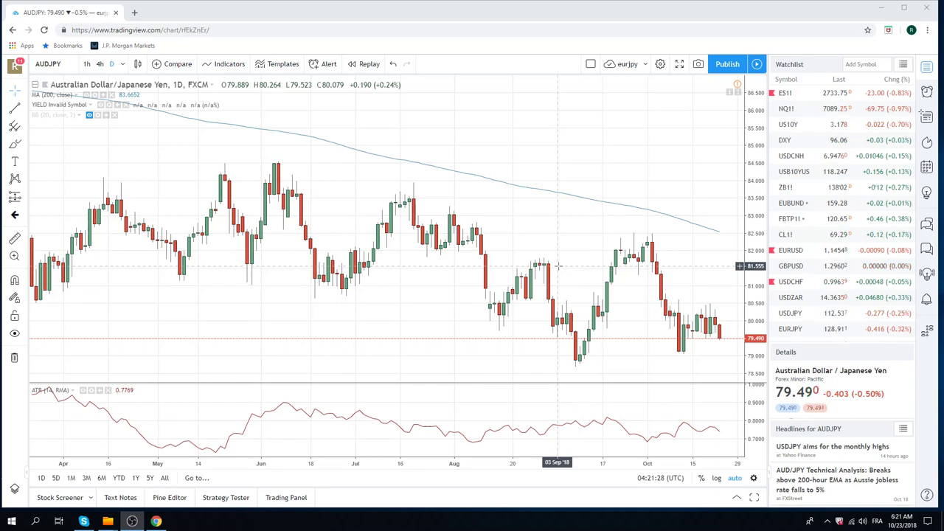
Change the AUDJPY chart to 1-hour candles
{"action": "left_click", "coordinate": [86, 63]}
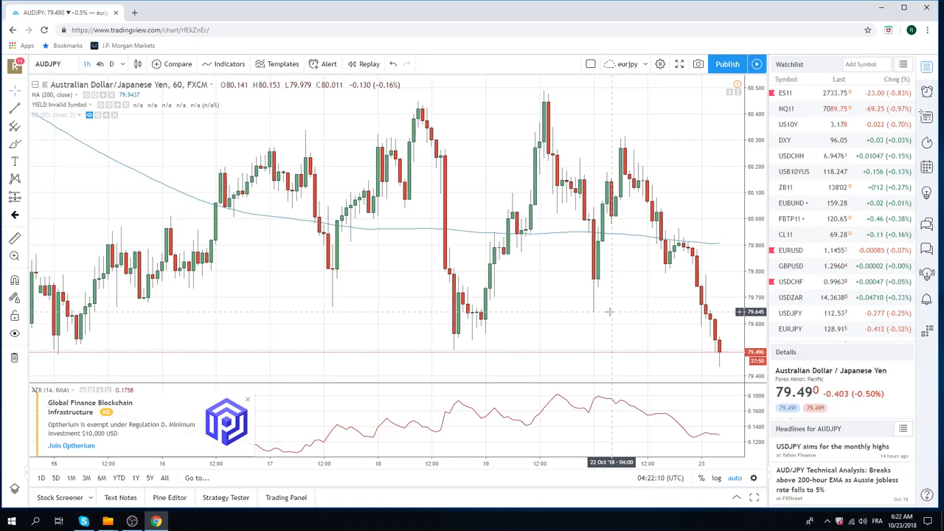
Load the ES1! S&P 500 E-mini futures chart from the watchlist
{"action": "left_click", "coordinate": [903, 93]}
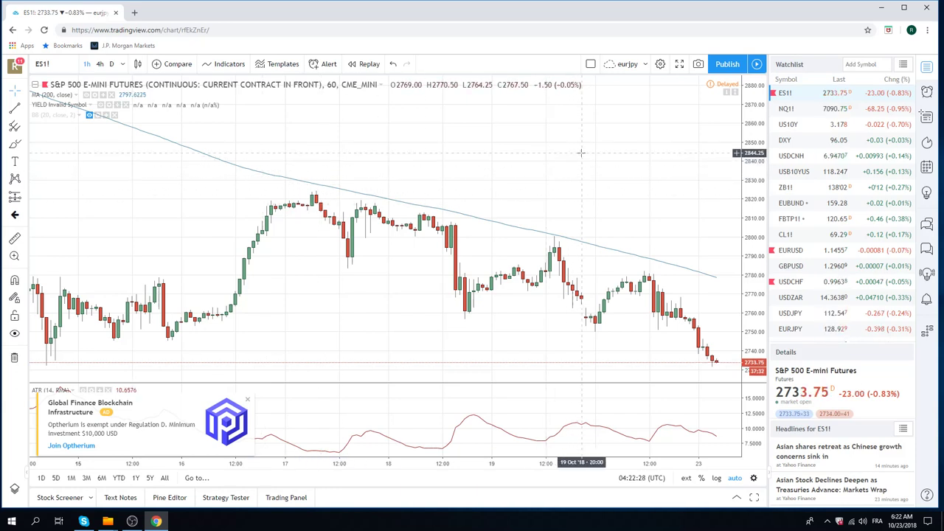
Zoom the ES1! hourly chart to show mid-September through October's drop and the rising trendline
{"action": "scroll", "coordinate": [578, 151], "scroll_direction": "down", "scroll_amount": 5}
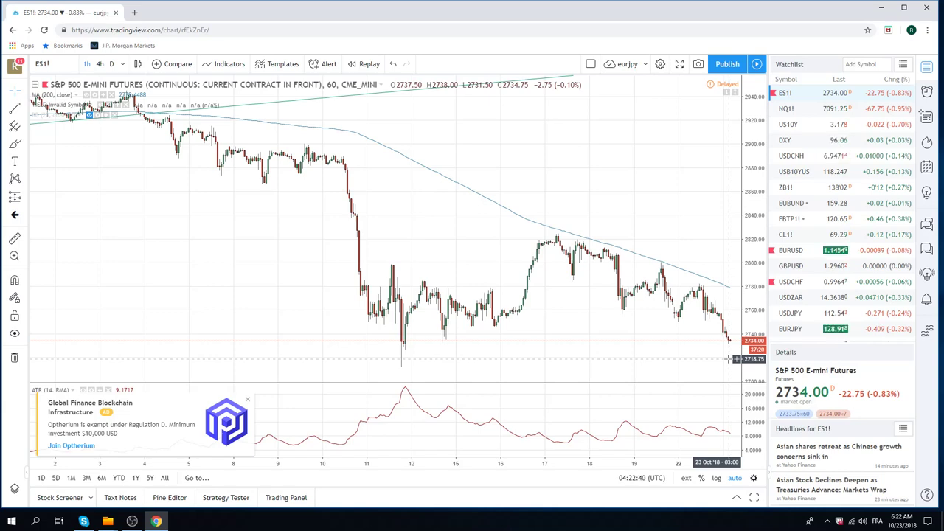
{"action": "scroll", "coordinate": [608, 282], "scroll_direction": "down", "scroll_amount": 2}
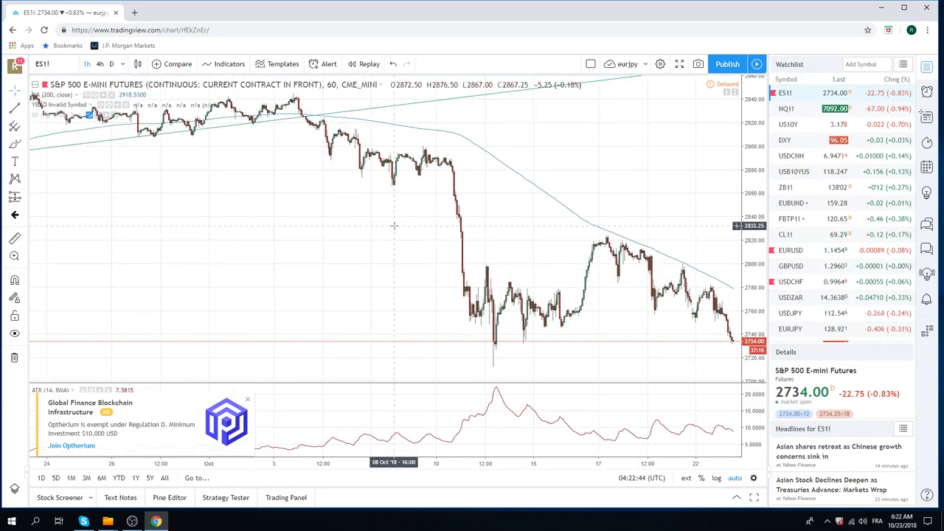
{"action": "scroll", "coordinate": [394, 226], "scroll_direction": "up", "scroll_amount": 2}
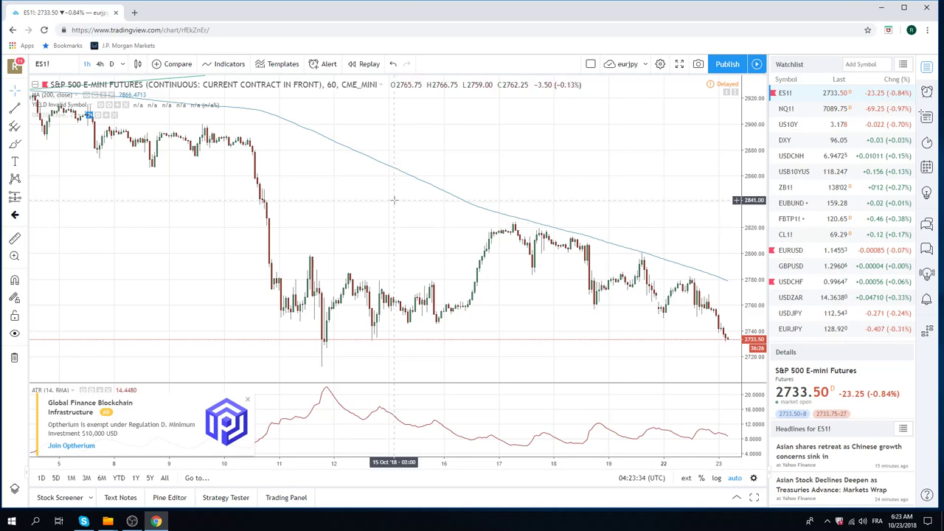
{"action": "scroll", "coordinate": [393, 202], "scroll_direction": "down", "scroll_amount": 5}
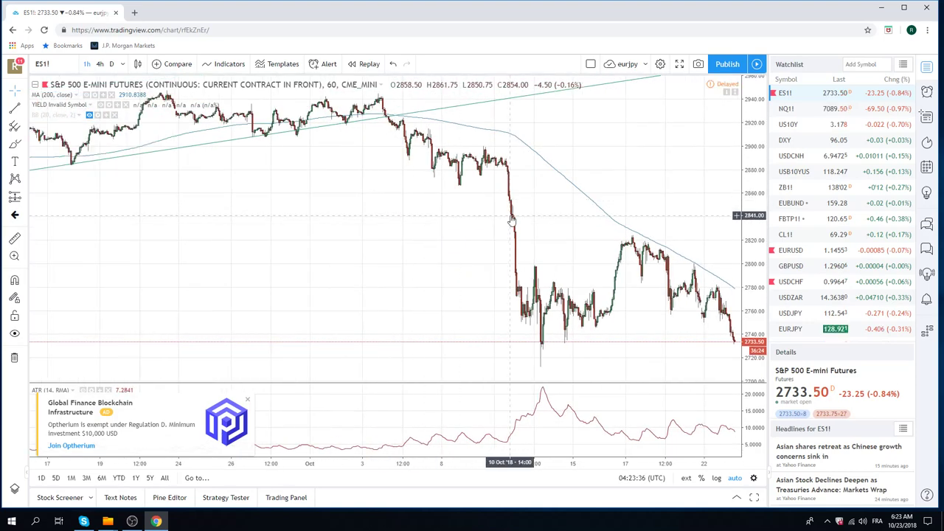
Scroll the watchlist to locate the EURJPY pair
{"action": "scroll", "coordinate": [837, 234], "scroll_direction": "down", "scroll_amount": 1}
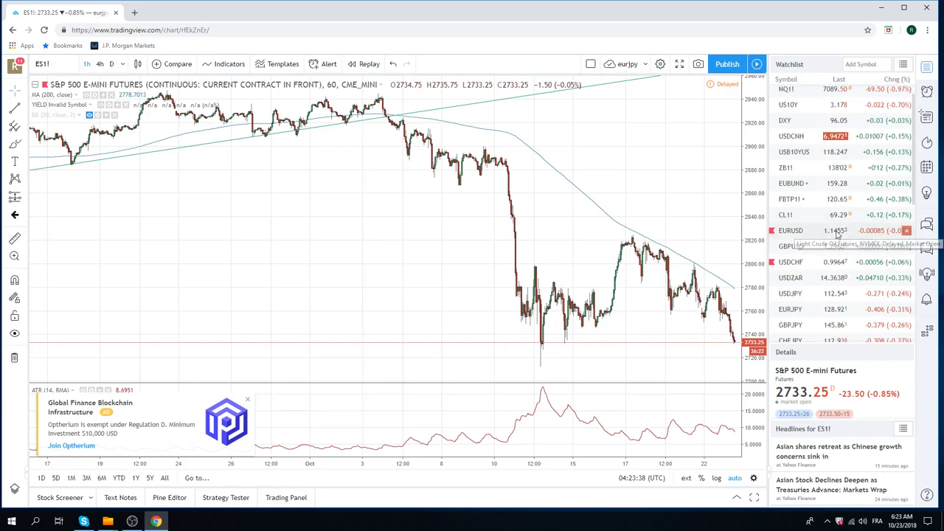
{"action": "scroll", "coordinate": [836, 235], "scroll_direction": "down", "scroll_amount": 6}
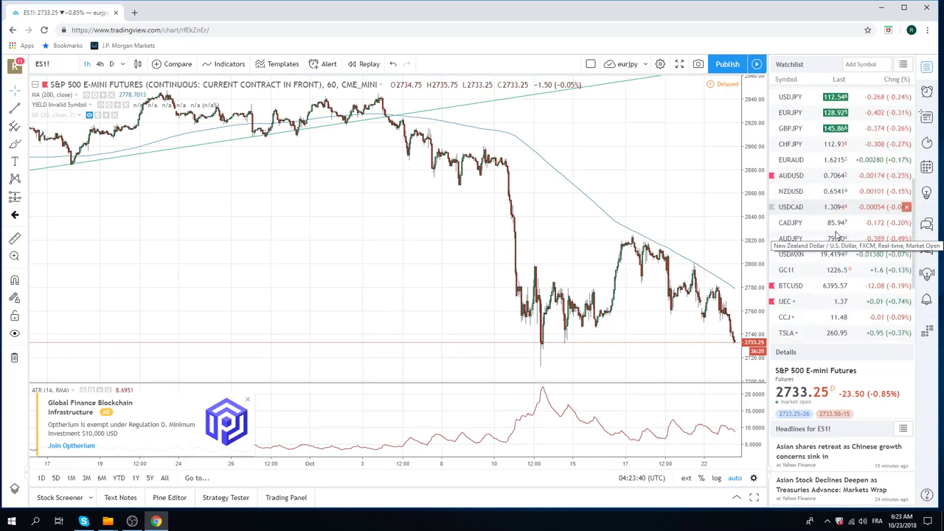
{"action": "scroll", "coordinate": [837, 234], "scroll_direction": "up", "scroll_amount": 5}
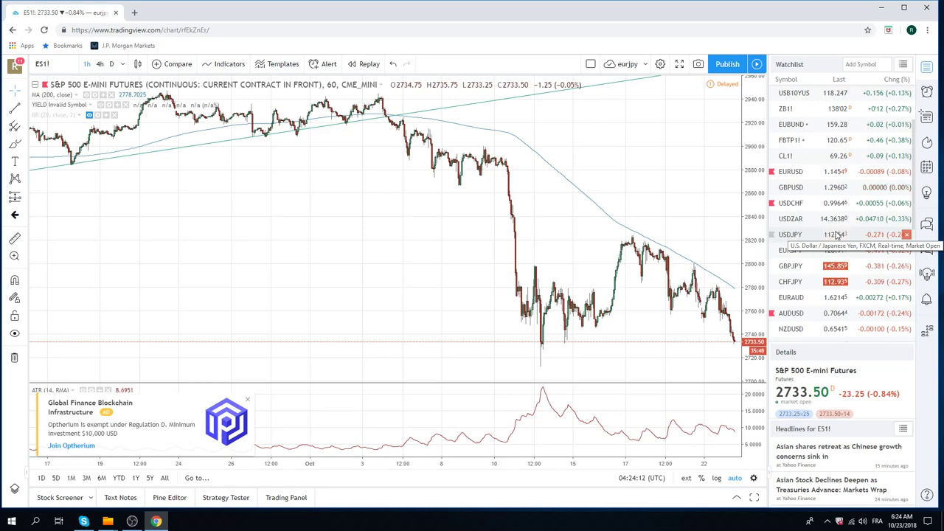
Load EURJPY and view it on 4-hour candles near its rising trendline
{"action": "left_click", "coordinate": [790, 250]}
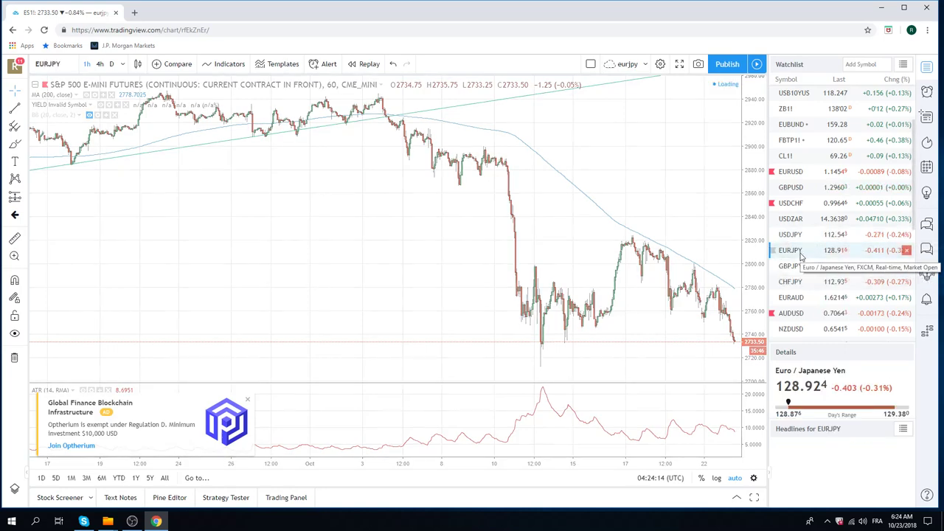
{"action": "left_click", "coordinate": [99, 64]}
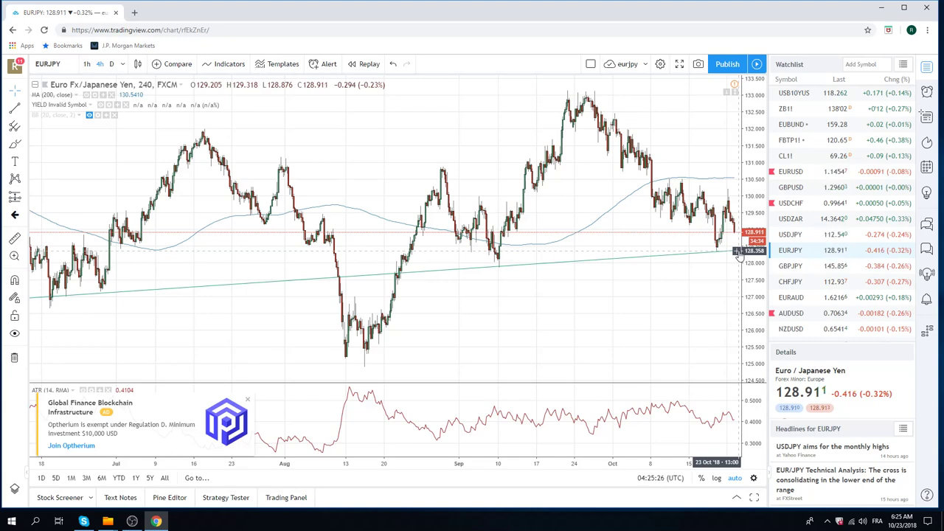
Load USDZAR on daily candles, adjust the zoom, and close the ad covering the chart
{"action": "left_click", "coordinate": [800, 218]}
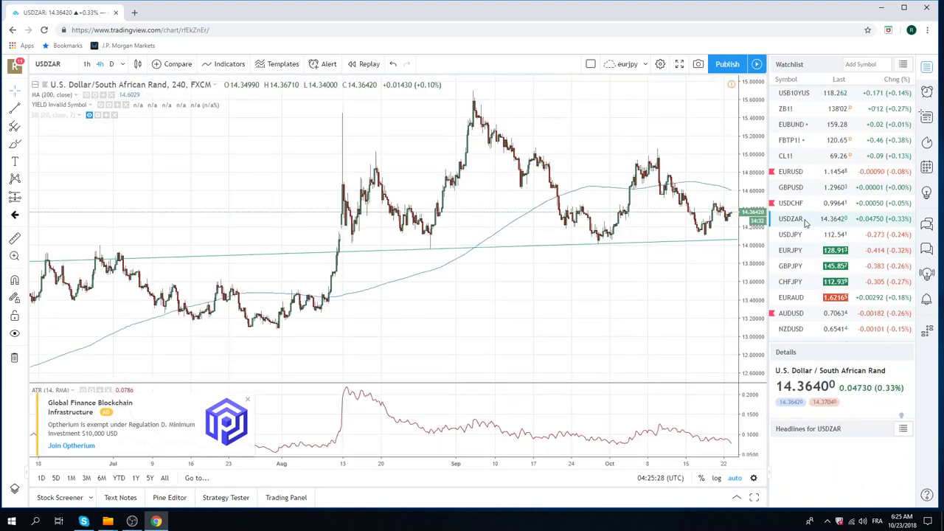
{"action": "scroll", "coordinate": [688, 283], "scroll_direction": "up", "scroll_amount": 3}
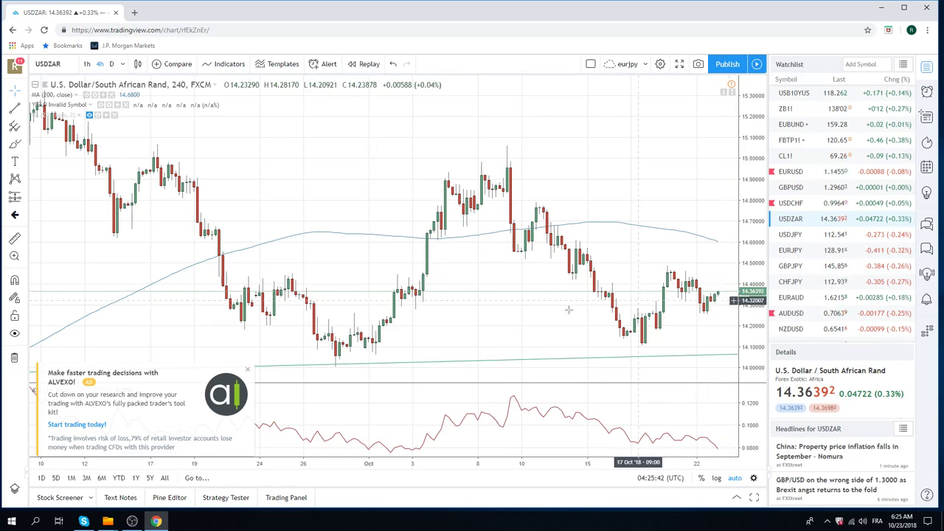
{"action": "left_click", "coordinate": [114, 65]}
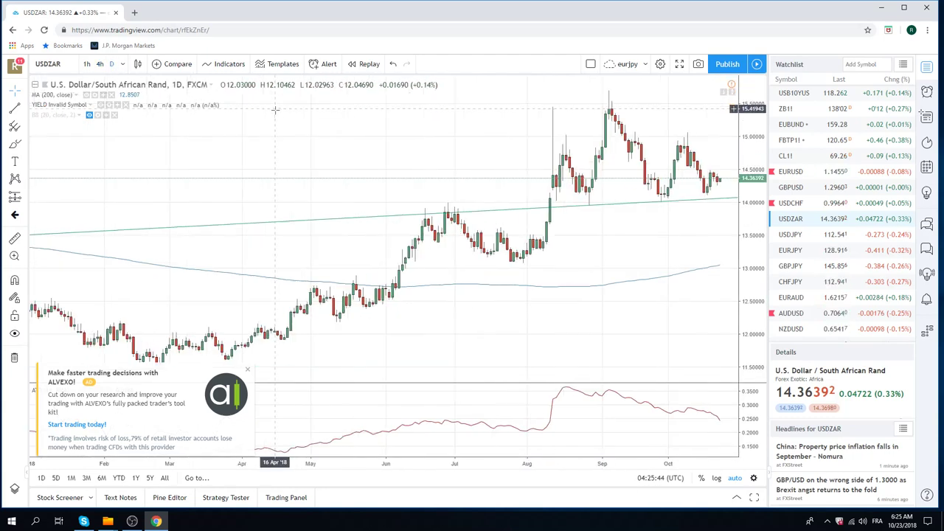
{"action": "scroll", "coordinate": [274, 109], "scroll_direction": "down", "scroll_amount": 3}
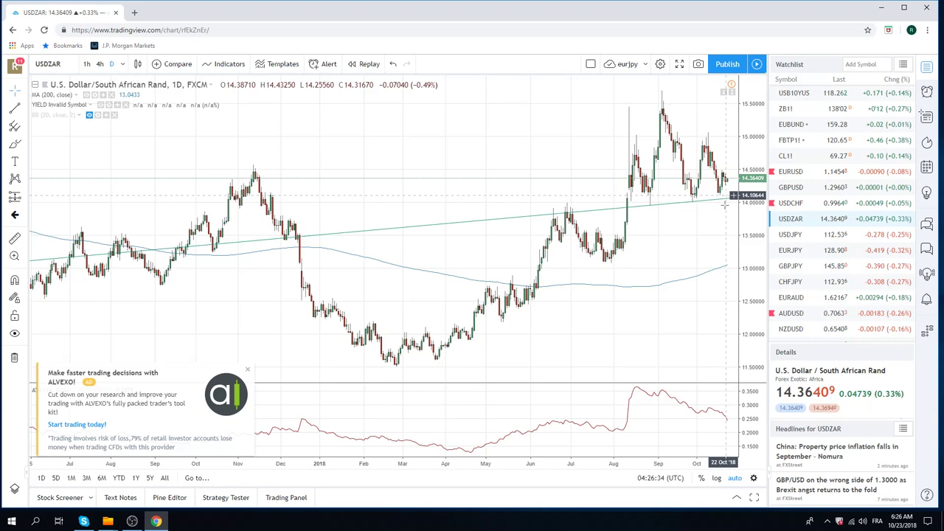
{"action": "scroll", "coordinate": [632, 263], "scroll_direction": "up", "scroll_amount": 2}
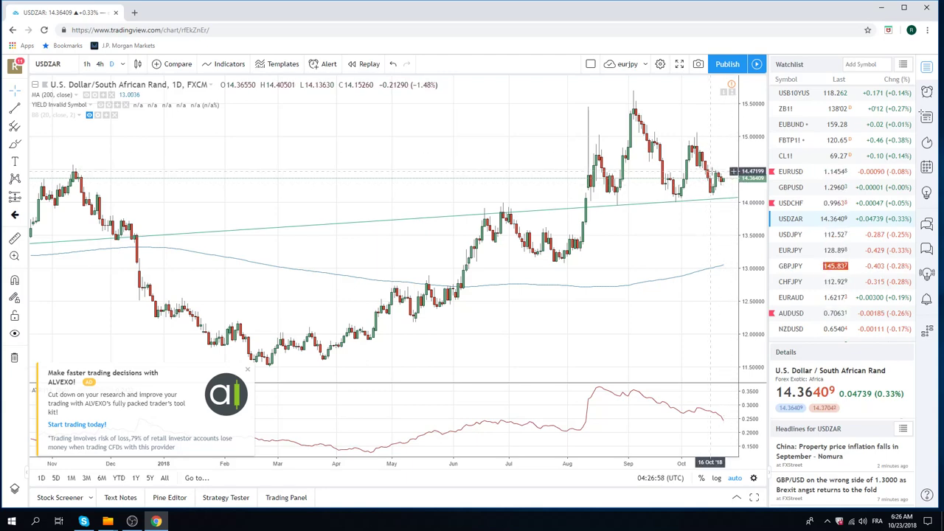
{"action": "scroll", "coordinate": [662, 206], "scroll_direction": "down", "scroll_amount": 2}
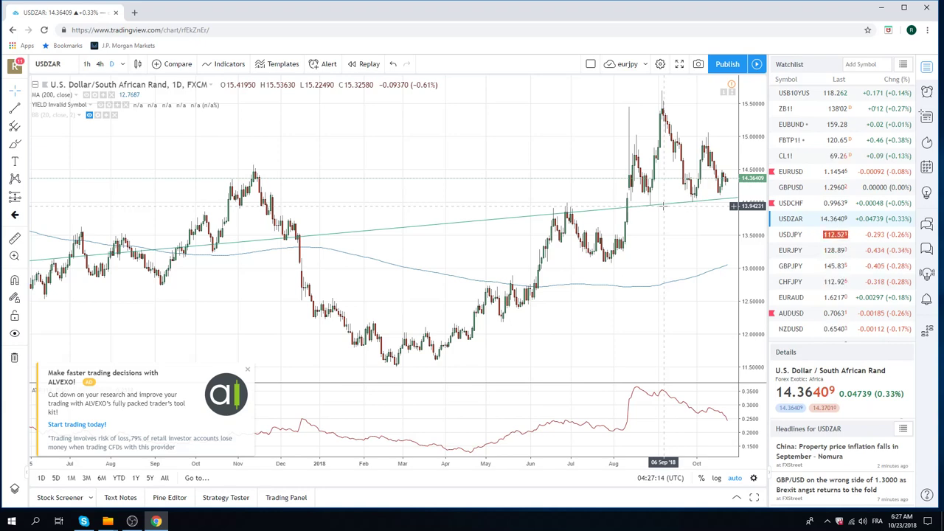
{"action": "left_click", "coordinate": [250, 369]}
Decline the upgrade offer with 'Maybe later' and re-zoom the USDZAR daily chart
{"action": "left_click", "coordinate": [364, 361]}
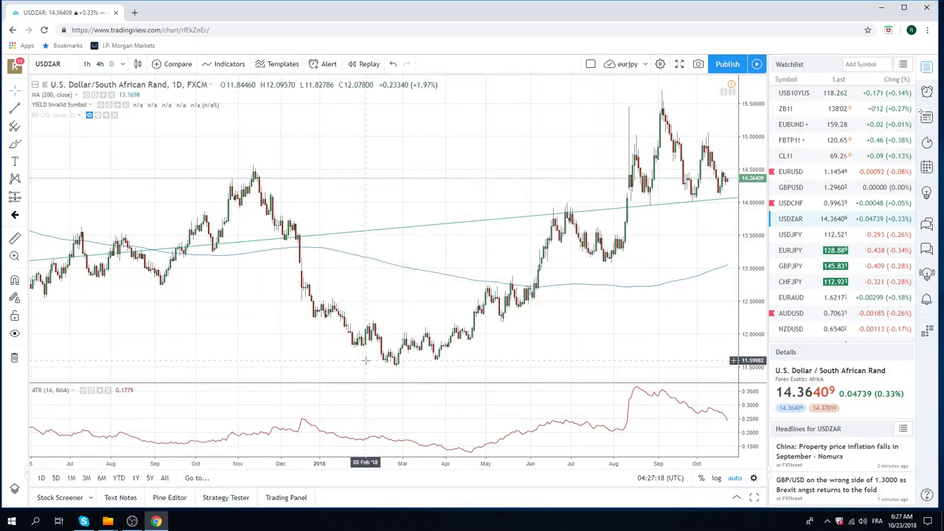
{"action": "scroll", "coordinate": [524, 290], "scroll_direction": "up", "scroll_amount": 4}
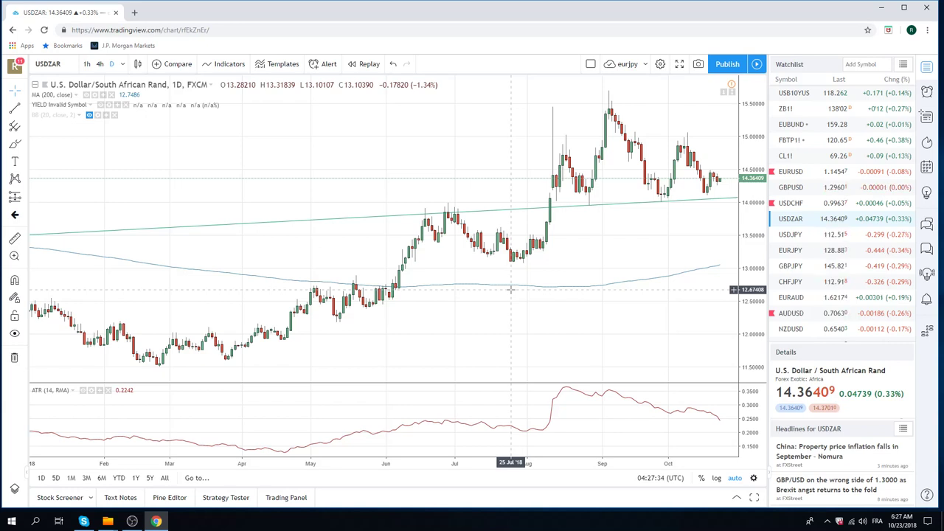
{"action": "scroll", "coordinate": [805, 288], "scroll_direction": "down", "scroll_amount": 2}
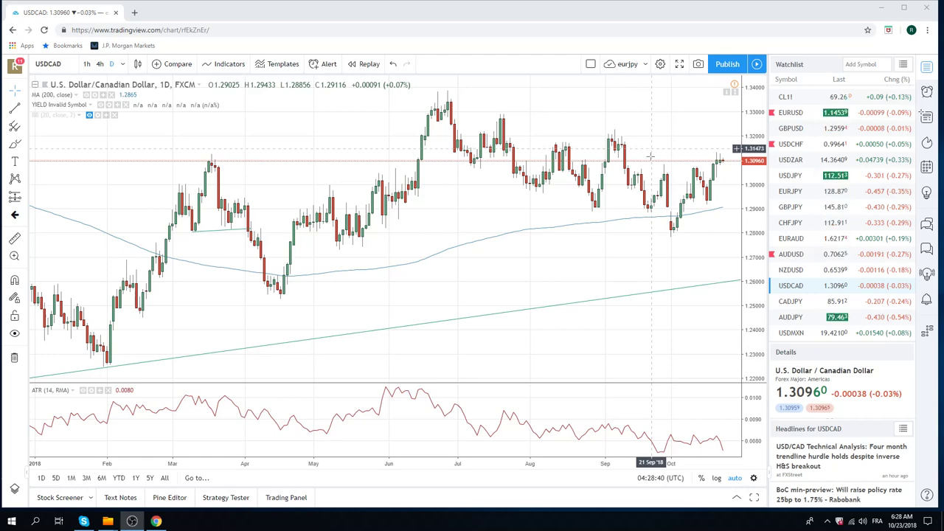
Switch to AUDUSD and zoom out to review its multi-year falling trendline
{"action": "key", "text": "Up"}
{"action": "key", "text": "Up"}
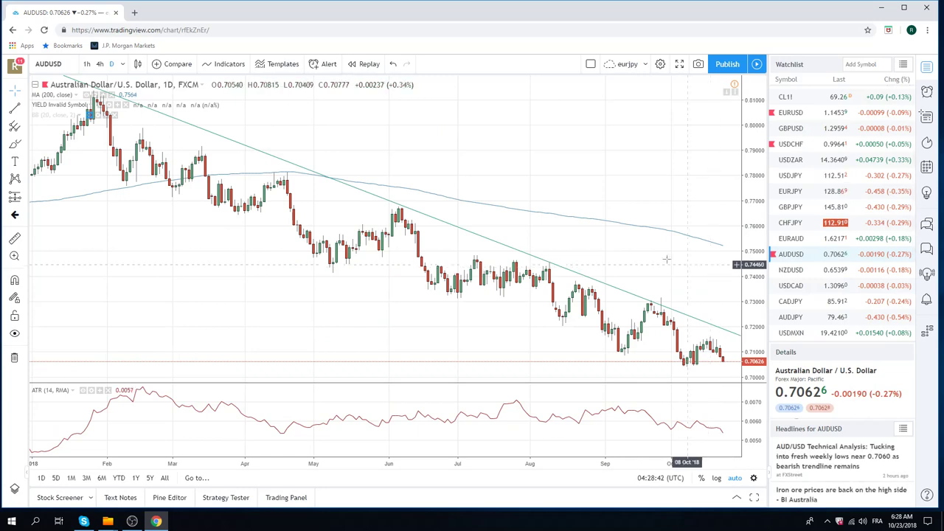
{"action": "scroll", "coordinate": [622, 249], "scroll_direction": "up", "scroll_amount": 3}
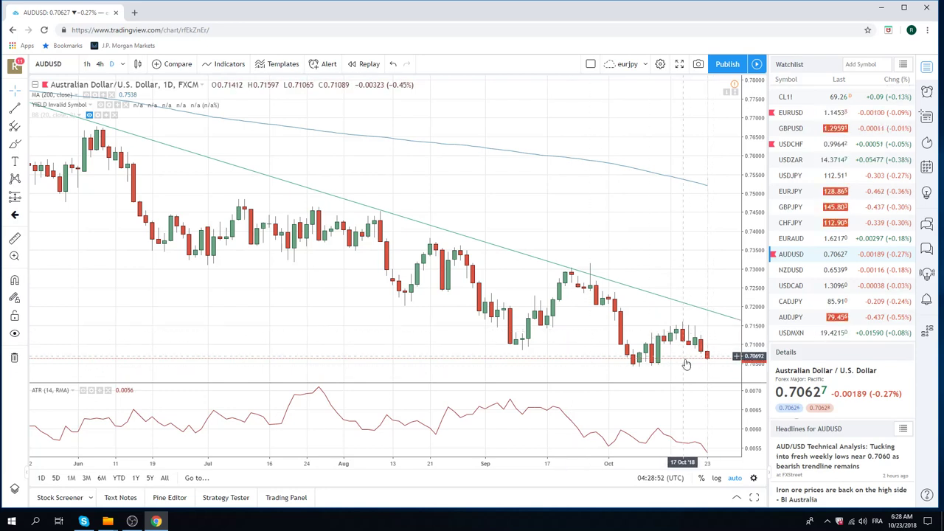
{"action": "scroll", "coordinate": [559, 293], "scroll_direction": "down", "scroll_amount": 2}
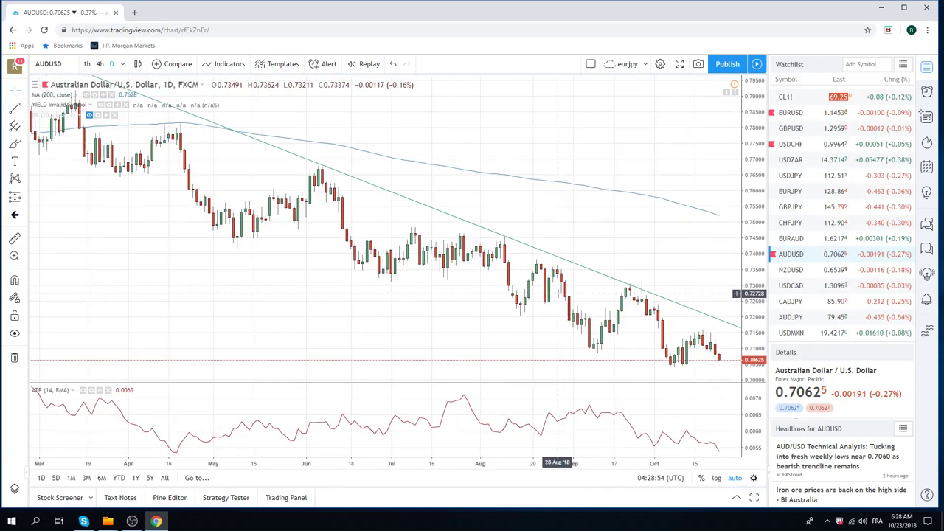
{"action": "scroll", "coordinate": [559, 294], "scroll_direction": "down", "scroll_amount": 4}
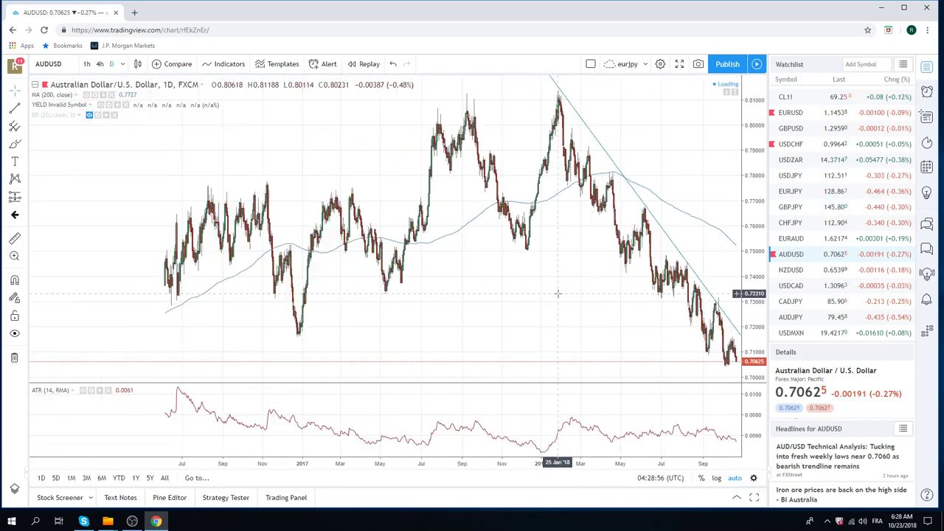
{"action": "scroll", "coordinate": [558, 293], "scroll_direction": "down", "scroll_amount": 3}
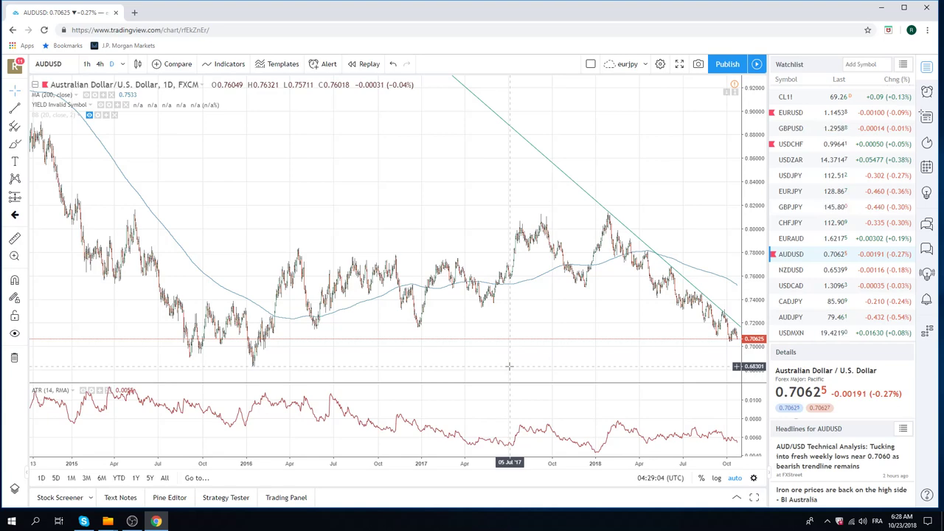
{"action": "scroll", "coordinate": [507, 366], "scroll_direction": "up", "scroll_amount": 5}
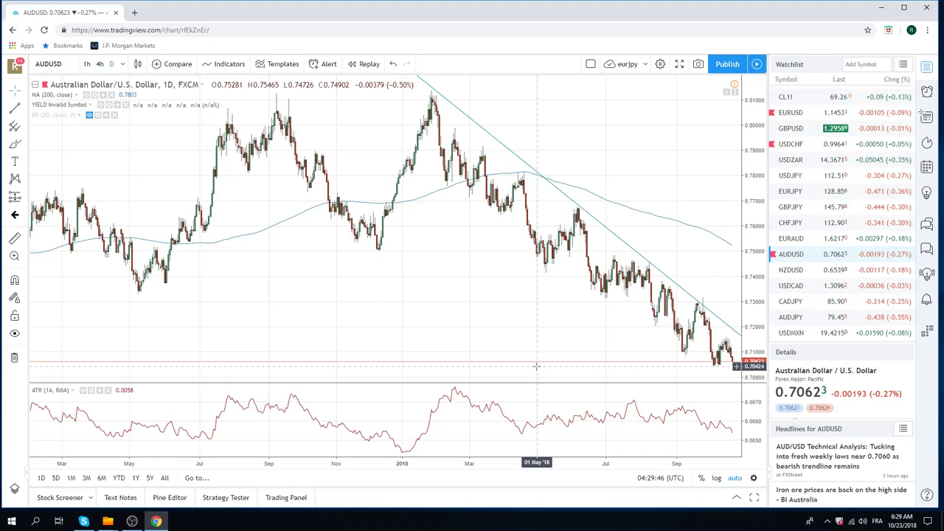
{"action": "scroll", "coordinate": [410, 252], "scroll_direction": "down", "scroll_amount": 3}
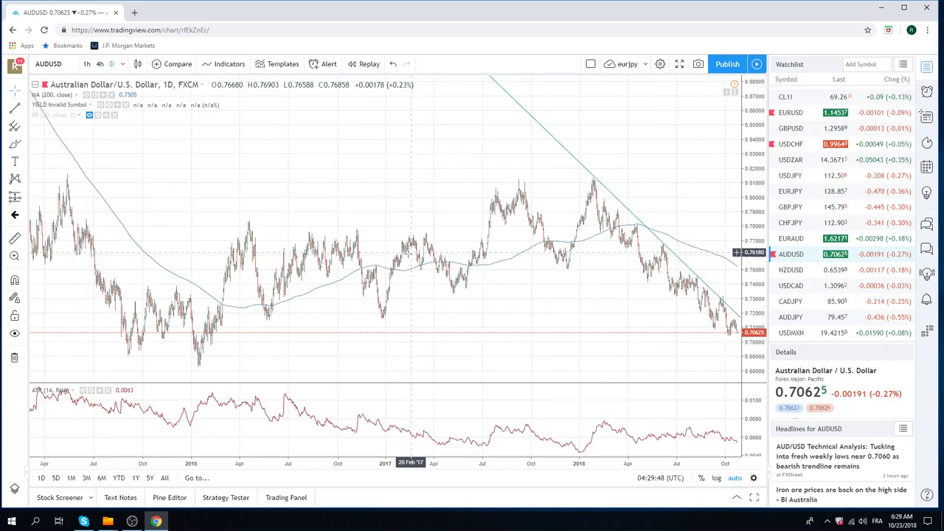
{"action": "scroll", "coordinate": [410, 252], "scroll_direction": "down", "scroll_amount": 2}
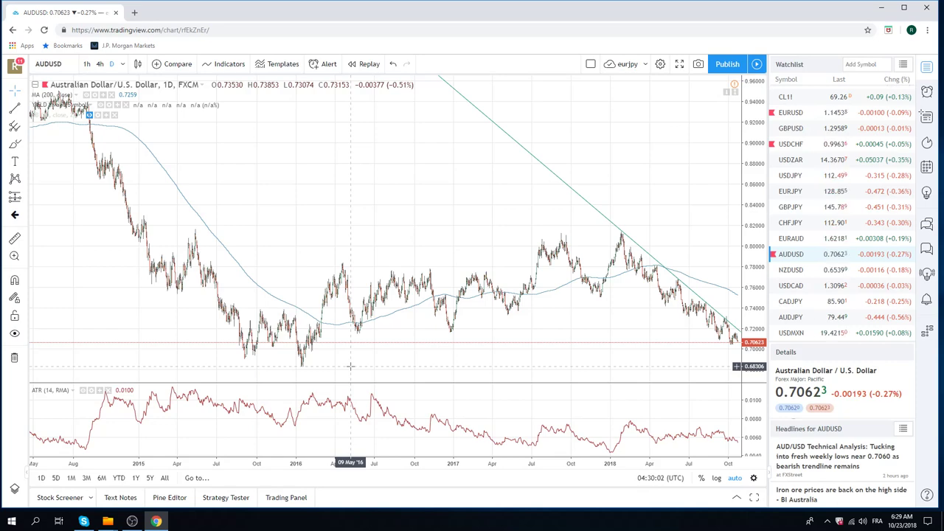
{"action": "scroll", "coordinate": [376, 301], "scroll_direction": "down", "scroll_amount": 2}
{"action": "scroll", "coordinate": [376, 301], "scroll_direction": "up", "scroll_amount": 4}
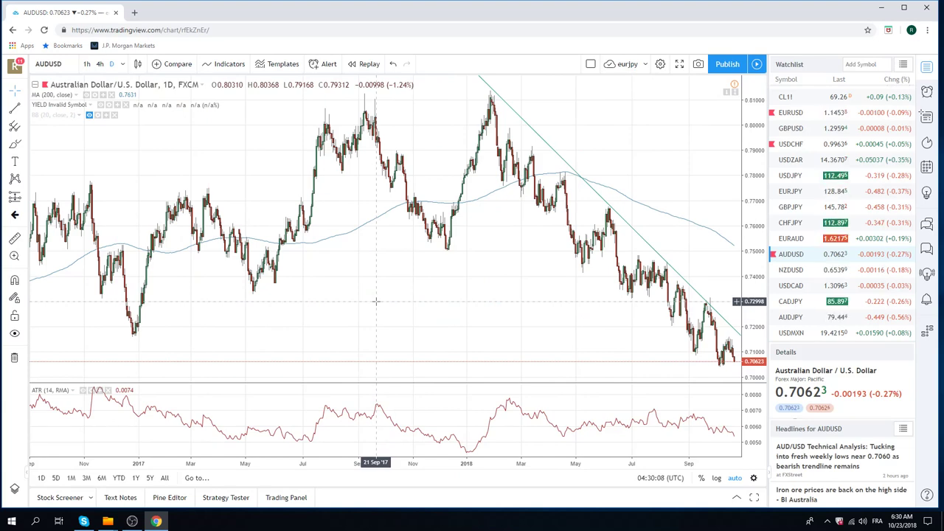
Load the AUDCHF daily chart by entering AUDCHF as the symbol
{"action": "left_click", "coordinate": [66, 65]}
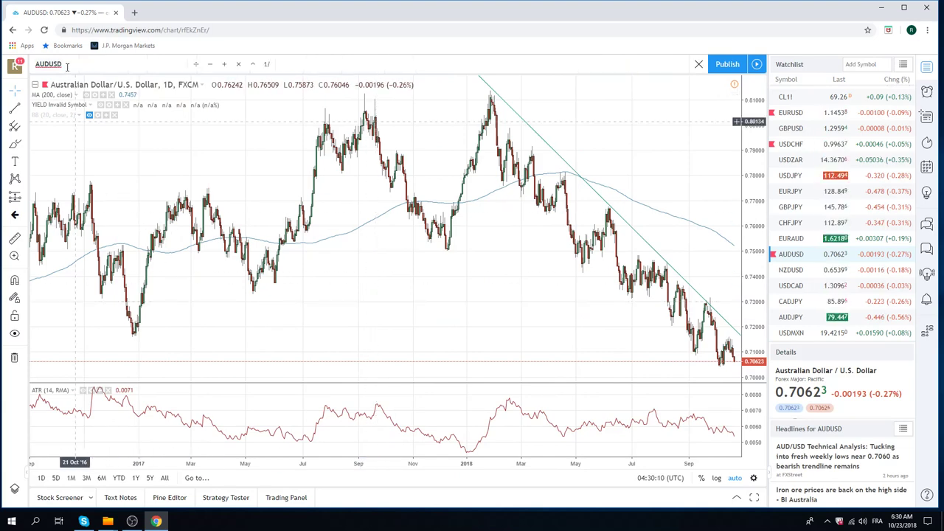
{"action": "type", "text": "AUDCHF"}
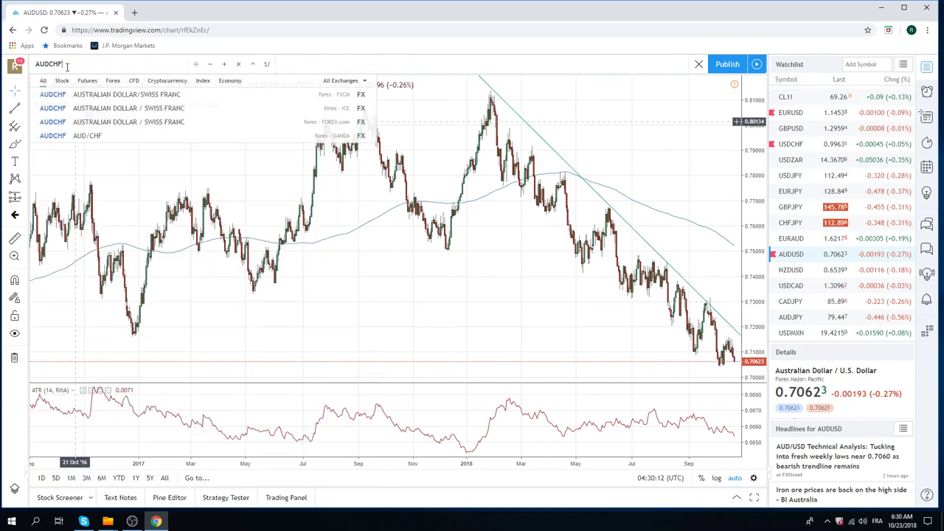
{"action": "key", "text": "Return"}
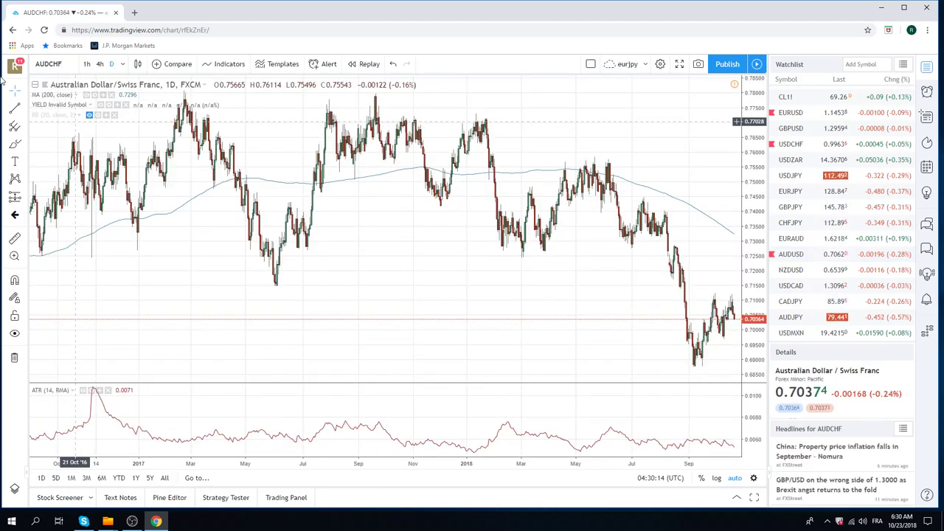
{"action": "scroll", "coordinate": [390, 284], "scroll_direction": "up", "scroll_amount": 5}
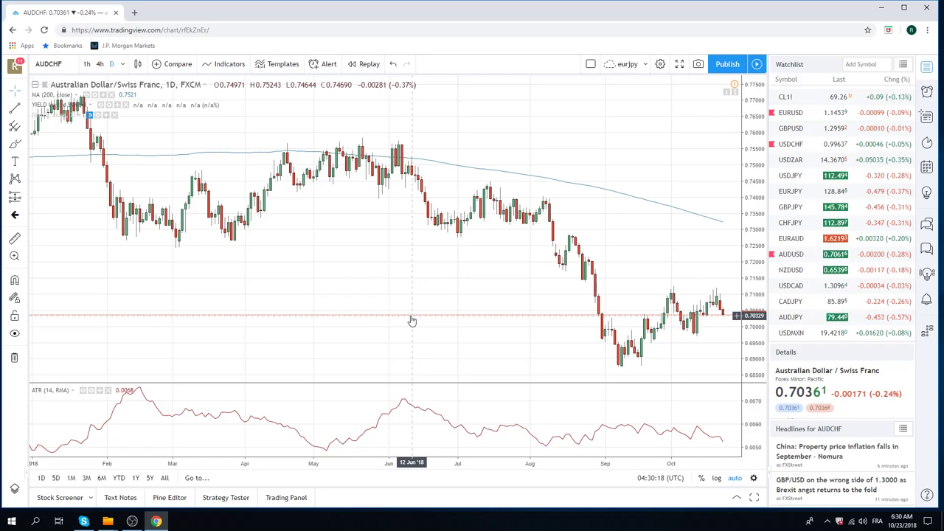
Change the chart symbol from AUDCHF to AUDJPY
{"action": "left_click", "coordinate": [64, 64]}
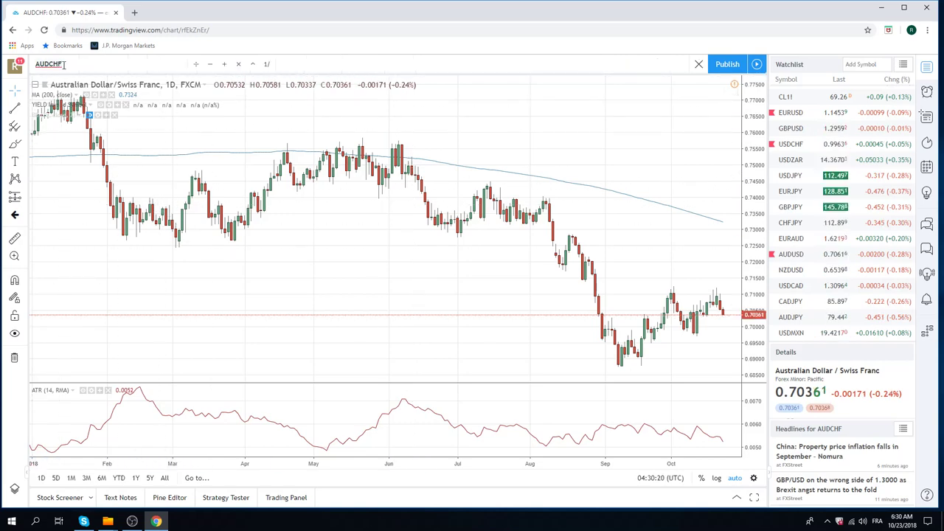
{"action": "key", "text": "BackSpace"}
{"action": "key", "text": "BackSpace"}
{"action": "key", "text": "BackSpace"}
{"action": "type", "text": "JPY"}
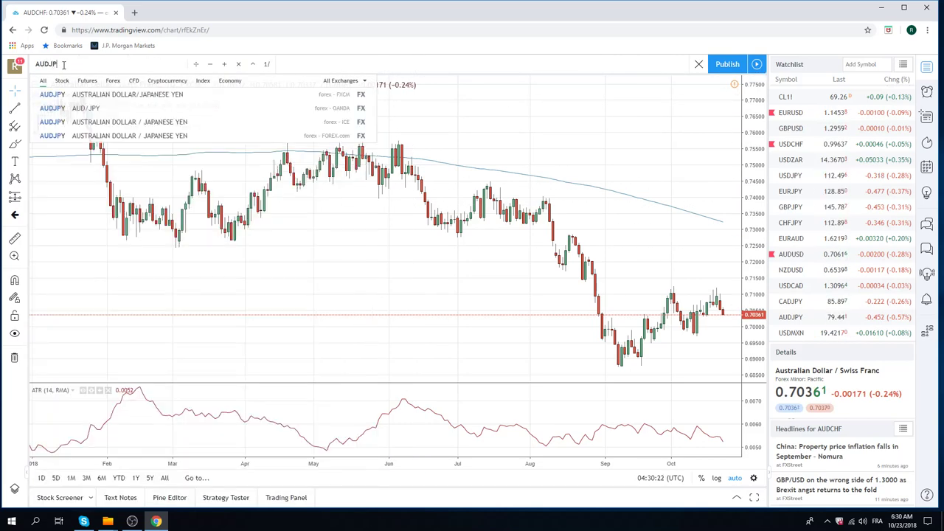
{"action": "key", "text": "Return"}
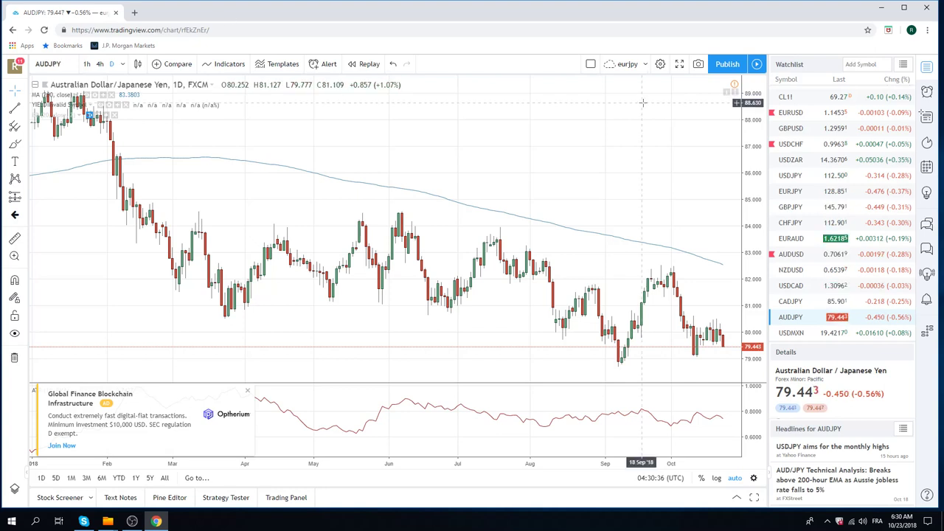
Load GBPUSD from the watchlist, then scroll further down the watchlist
{"action": "left_click", "coordinate": [796, 128]}
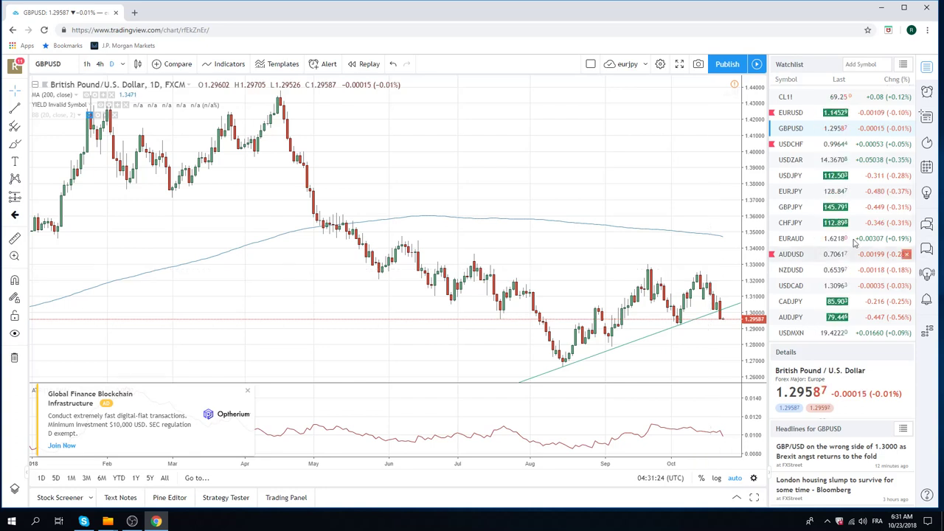
{"action": "scroll", "coordinate": [816, 227], "scroll_direction": "down", "scroll_amount": 2}
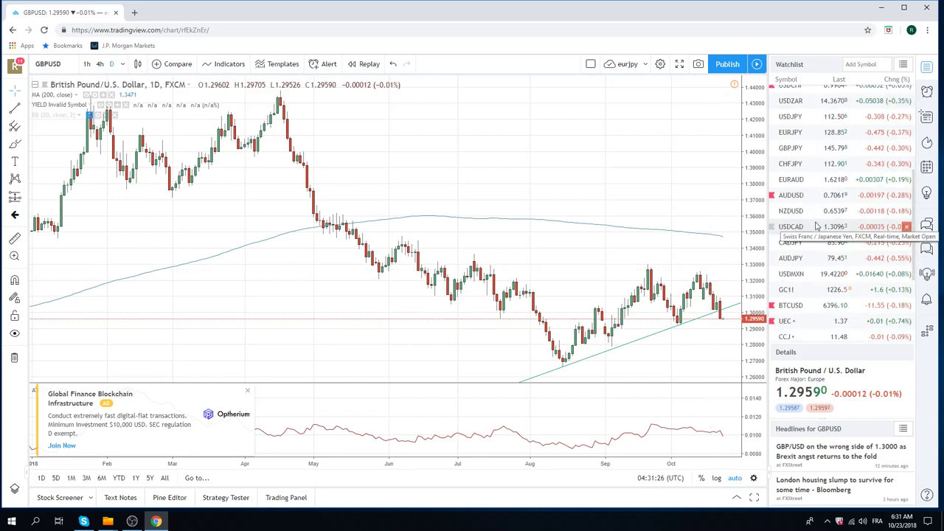
Load the USDMXN daily chart from the watchlist and zoom out to show history back to August 2017
{"action": "left_click", "coordinate": [795, 276]}
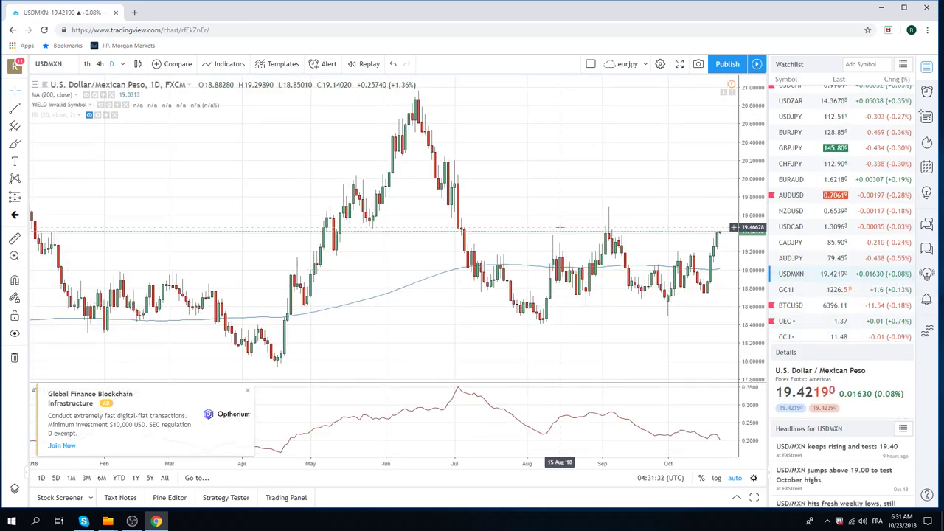
{"action": "scroll", "coordinate": [636, 255], "scroll_direction": "down", "scroll_amount": 2}
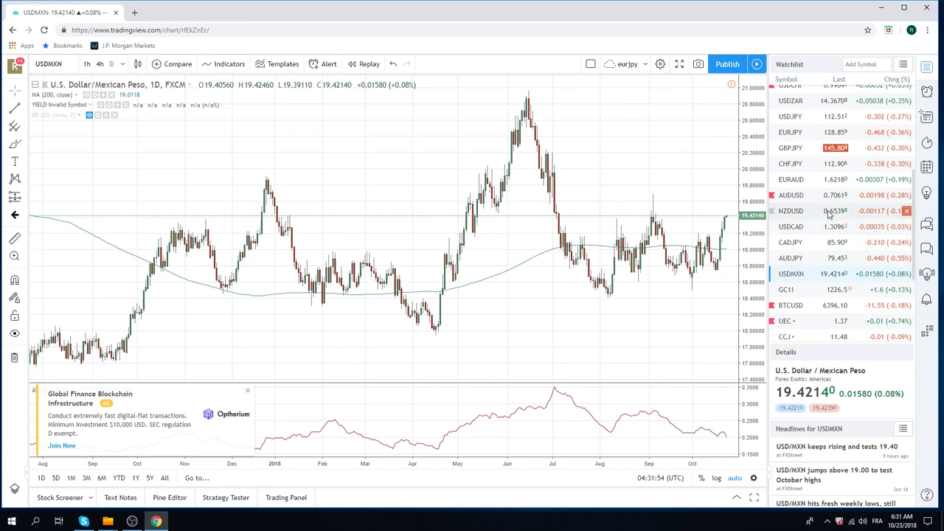
{"action": "scroll", "coordinate": [829, 213], "scroll_direction": "up", "scroll_amount": 2}
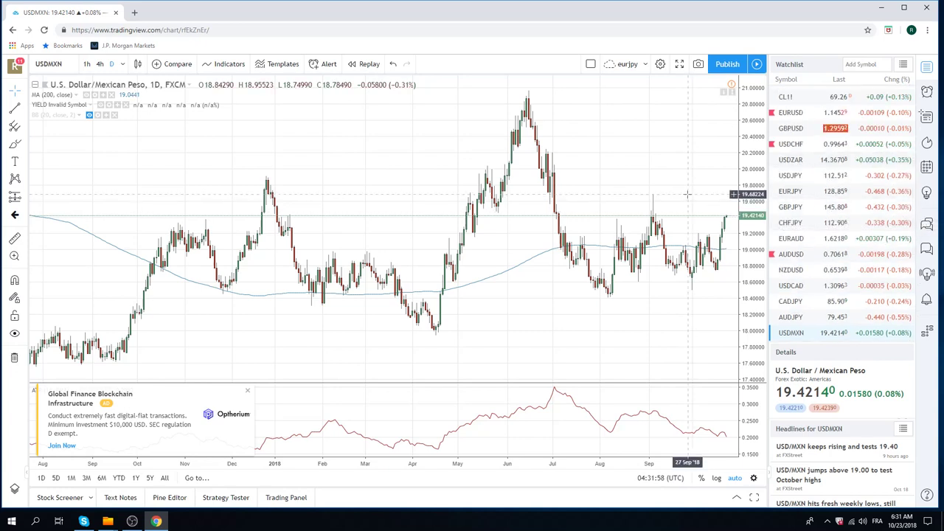
{"action": "scroll", "coordinate": [818, 229], "scroll_direction": "up", "scroll_amount": 4}
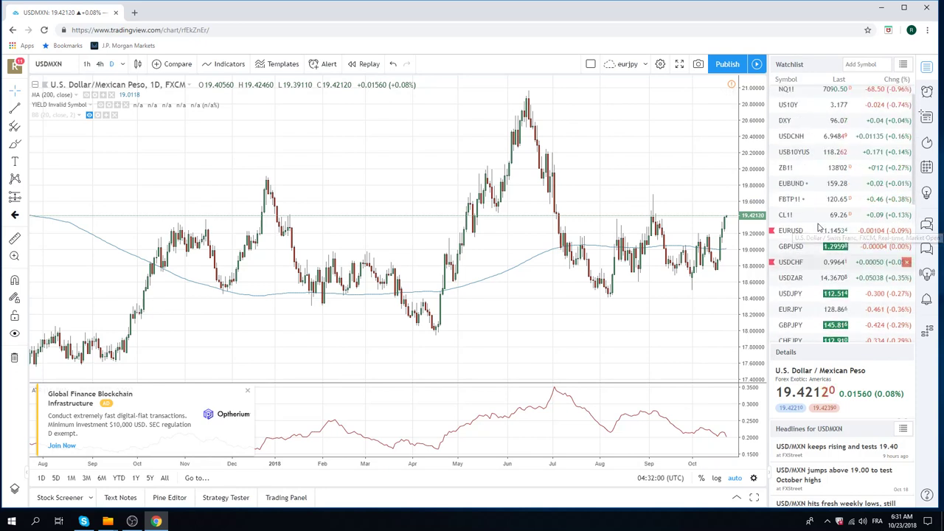
{"action": "scroll", "coordinate": [818, 228], "scroll_direction": "up", "scroll_amount": 1}
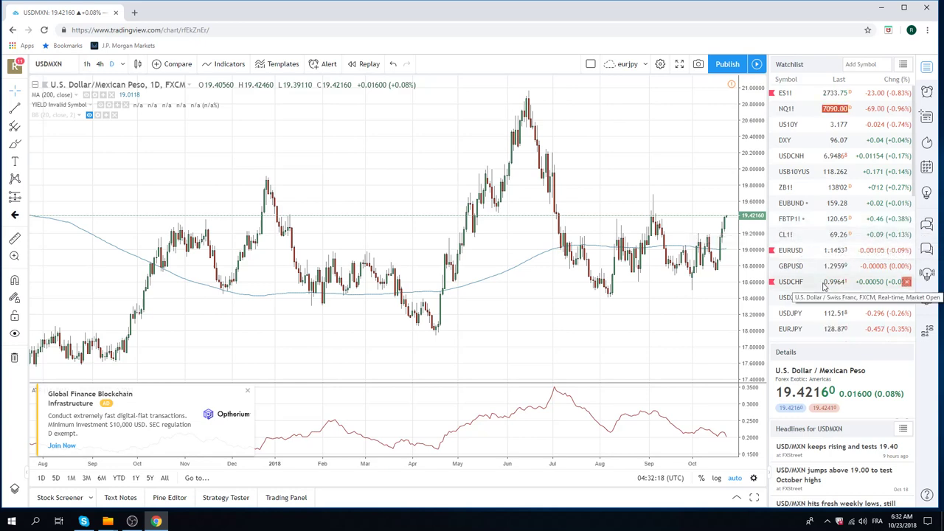
{"action": "scroll", "coordinate": [825, 284], "scroll_direction": "down", "scroll_amount": 2}
{"action": "scroll", "coordinate": [824, 282], "scroll_direction": "down", "scroll_amount": 4}
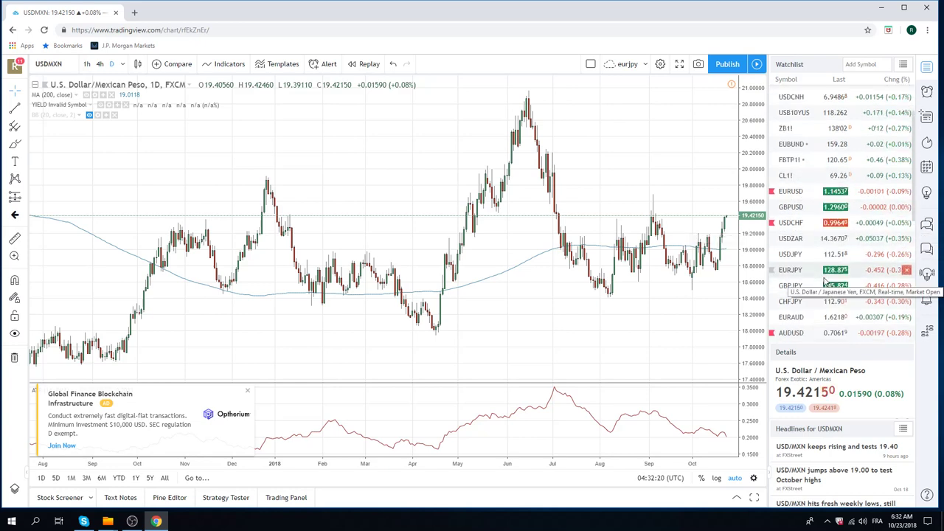
{"action": "scroll", "coordinate": [815, 252], "scroll_direction": "down", "scroll_amount": 6}
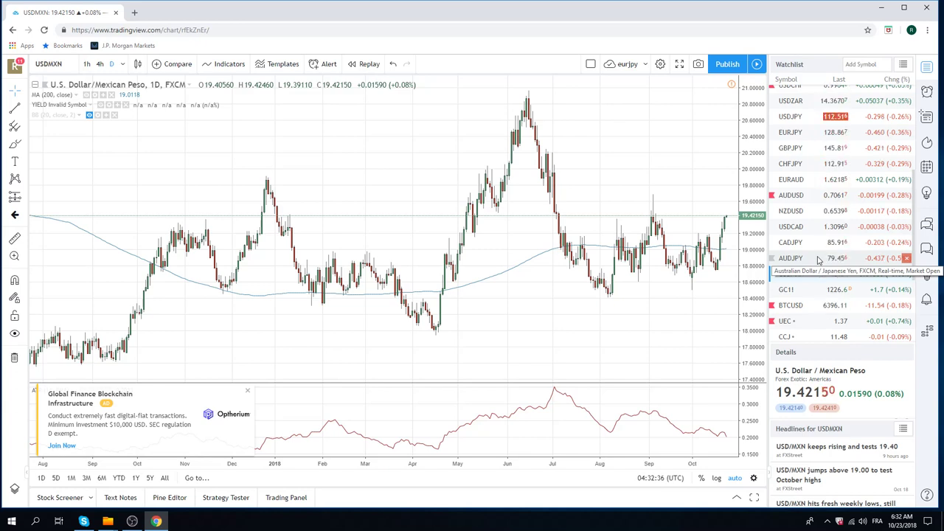
{"action": "scroll", "coordinate": [811, 135], "scroll_direction": "up", "scroll_amount": 1}
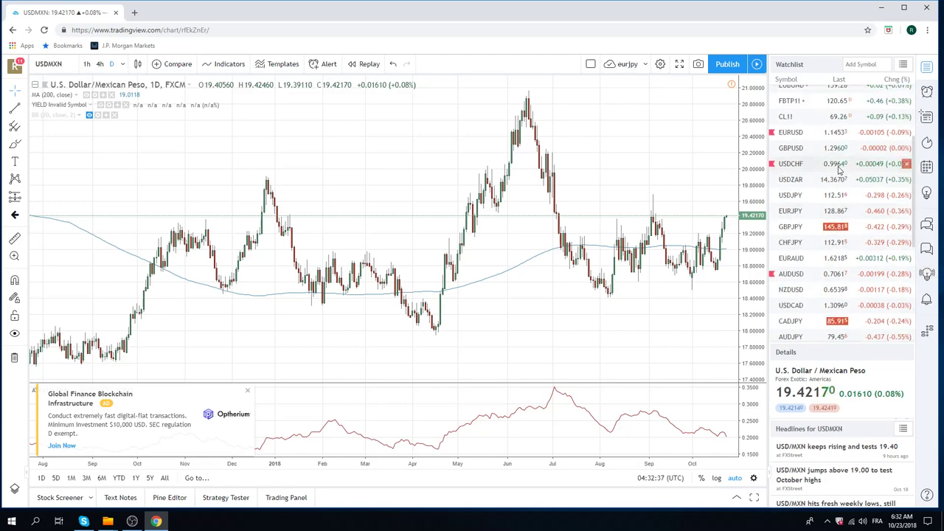
Load the EURUSD daily chart from the watchlist, showing its falling trendline and 1.1678 level
{"action": "left_click", "coordinate": [811, 136]}
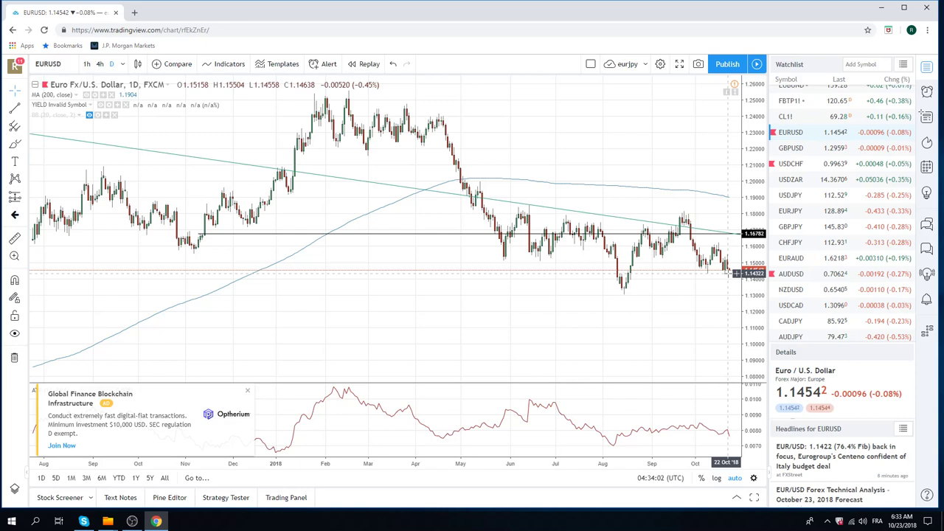
Hide the long falling green trendline on the EURUSD chart via its context menu
{"action": "right_click", "coordinate": [574, 216]}
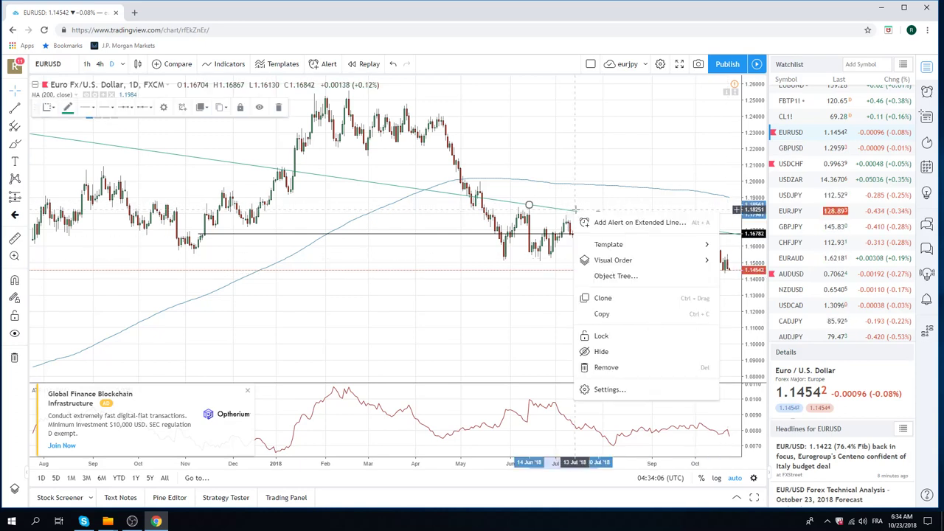
{"action": "left_click", "coordinate": [633, 357]}
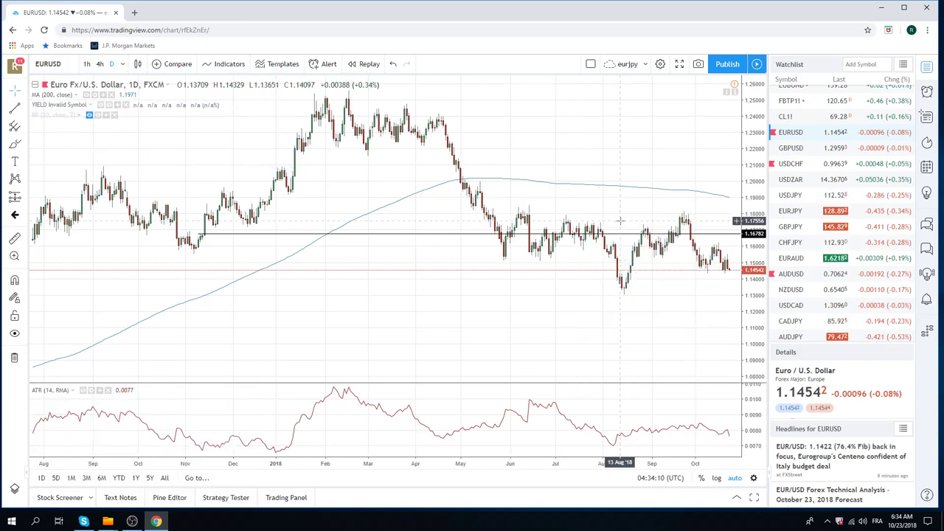